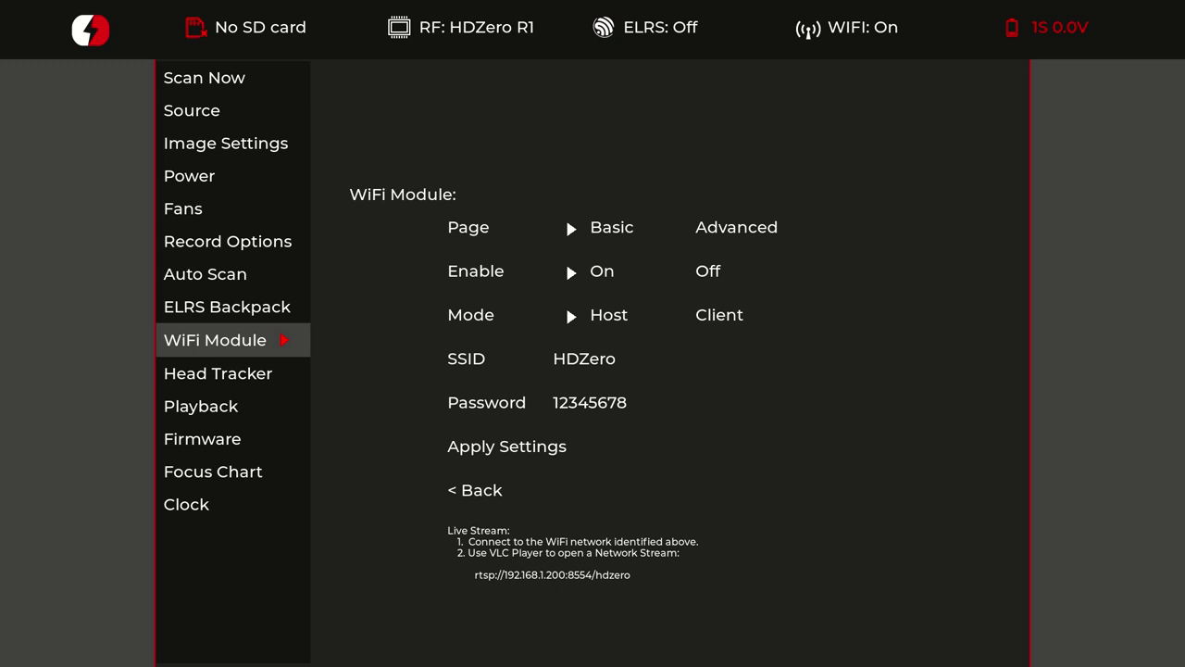
Enter the WiFi Module submenu, showing the Basic page with WiFi enabled in Host mode.
key(Return)
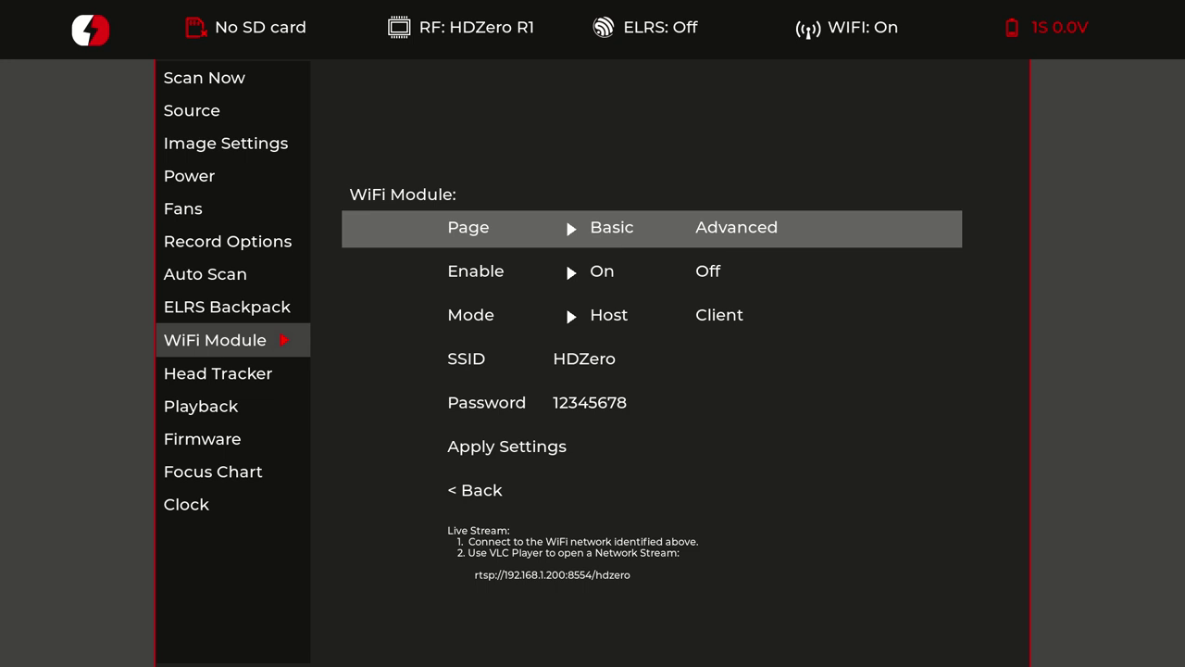
Switch the WiFi Module to its Advanced page and turn DHCP off.
key(Right)
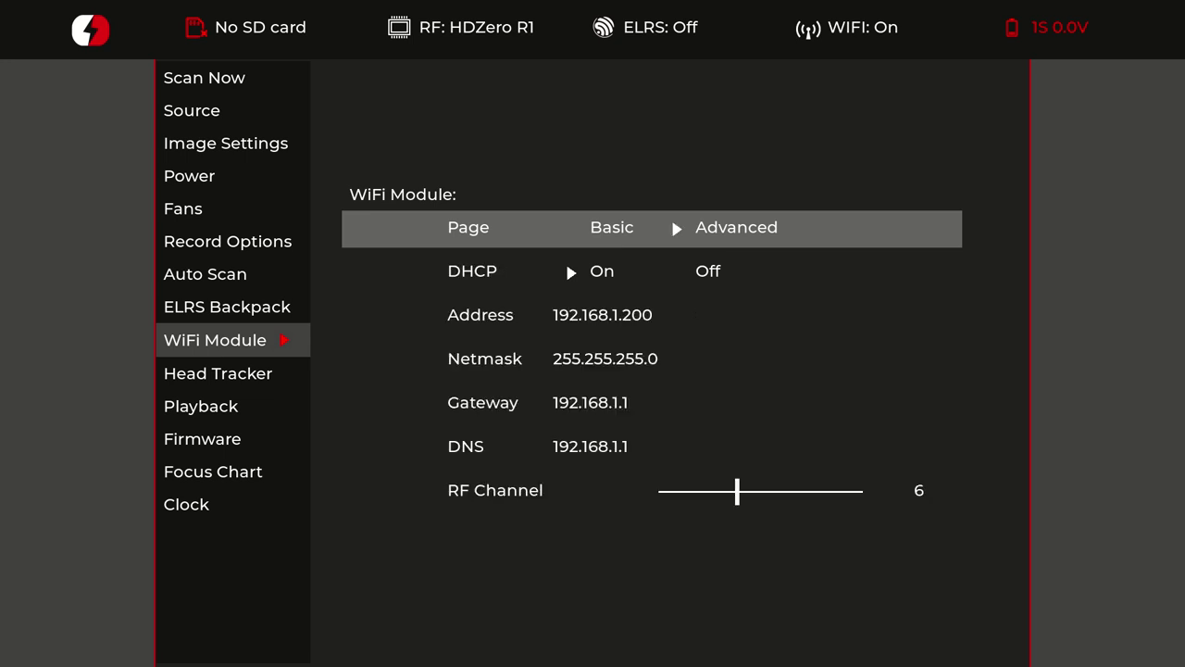
key(Down)
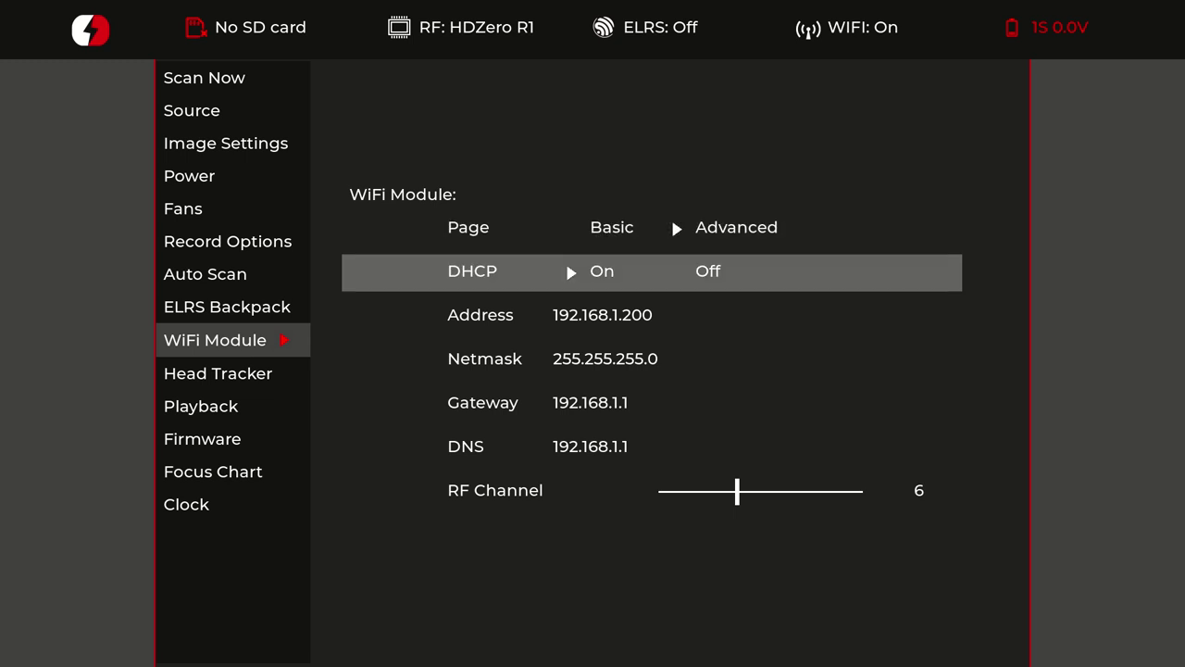
key(Right)
key(Down)
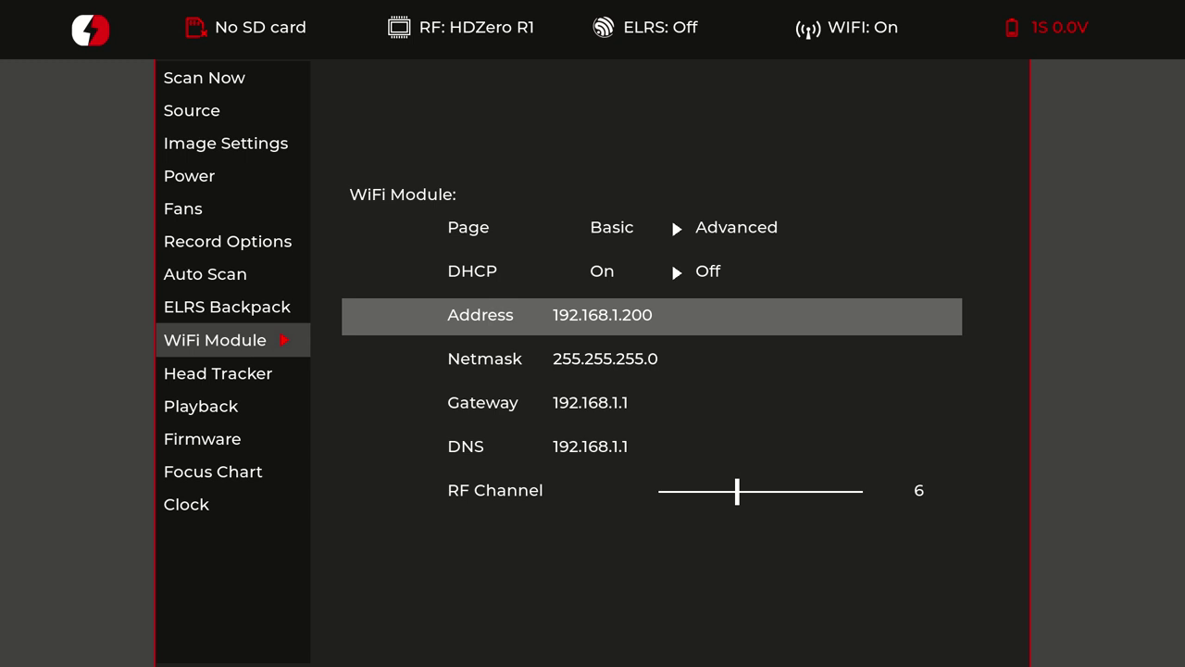
key(Up)
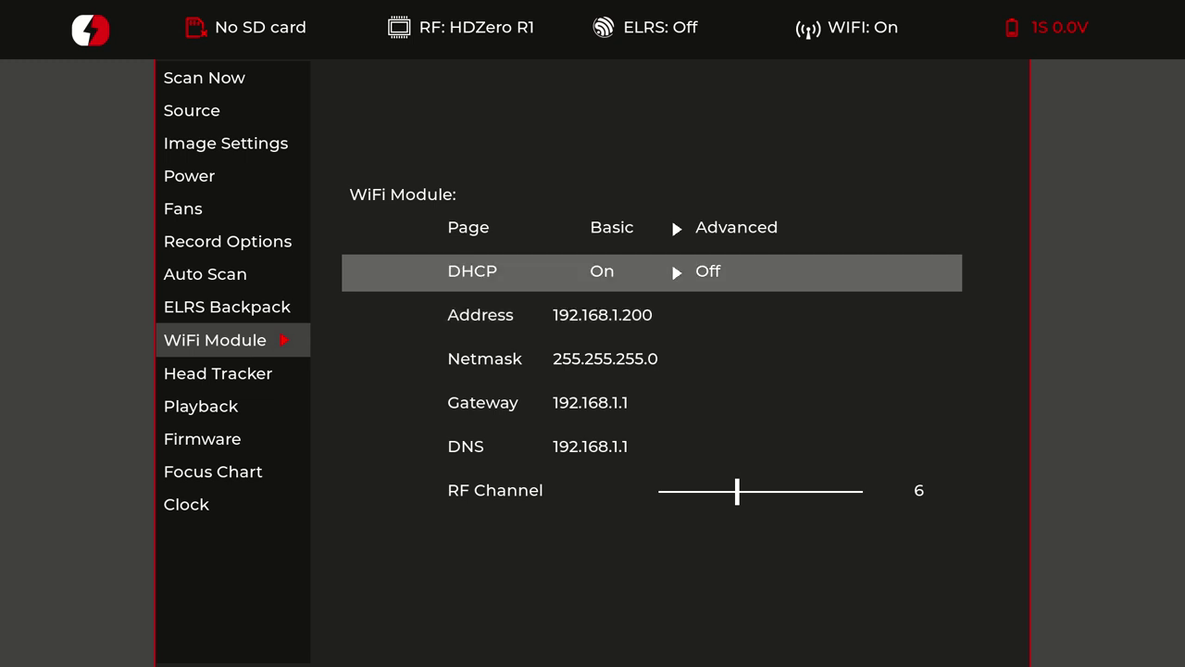
Set DHCP back to On on the Advanced page.
key(Up)
key(Down)
key(Left)
Switch Page back to Basic and browse the Mode and Enable settings.
key(Up)
key(Left)
key(Down)
key(Down)
key(Down)
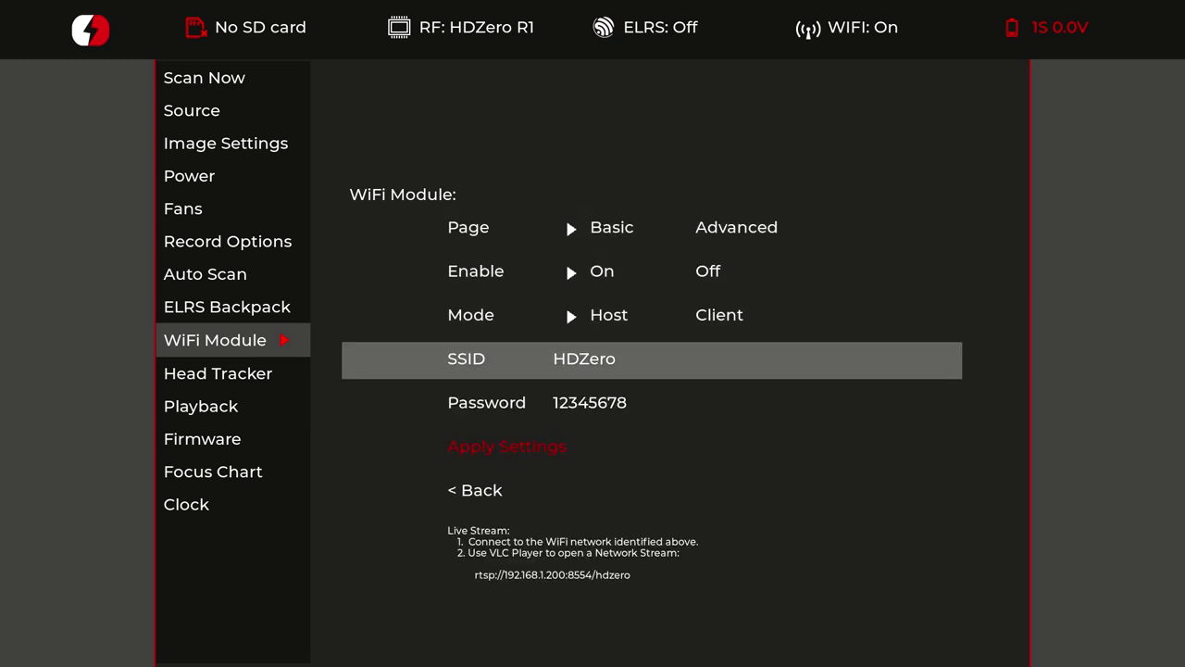
key(Up)
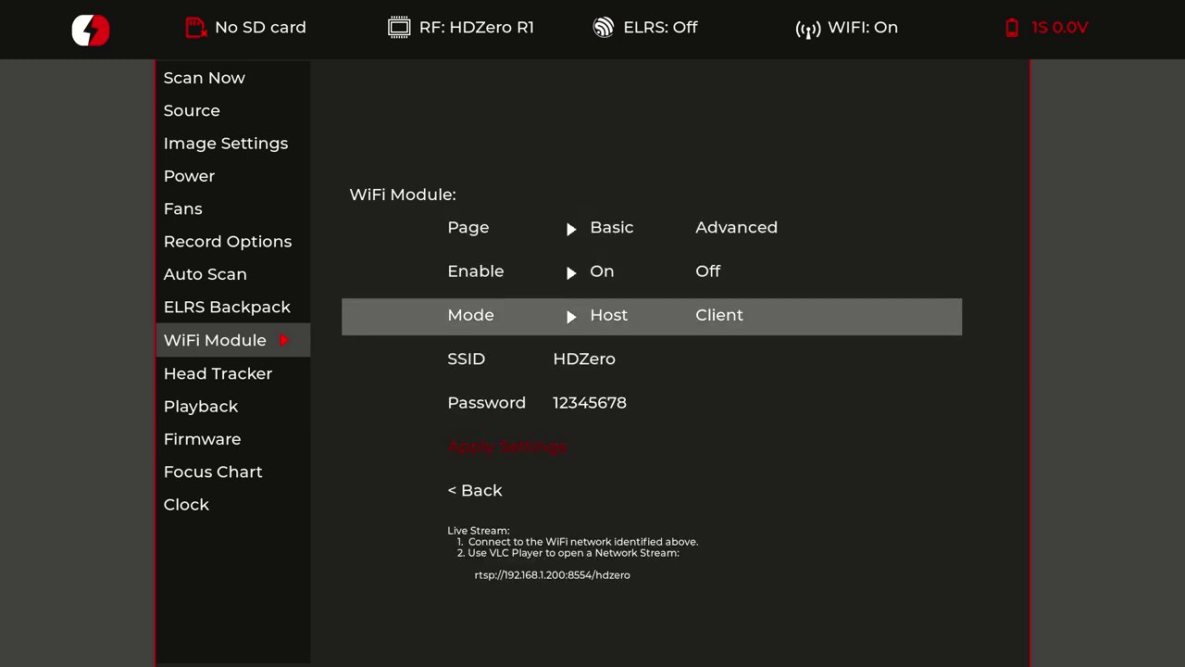
key(Up)
key(Up)
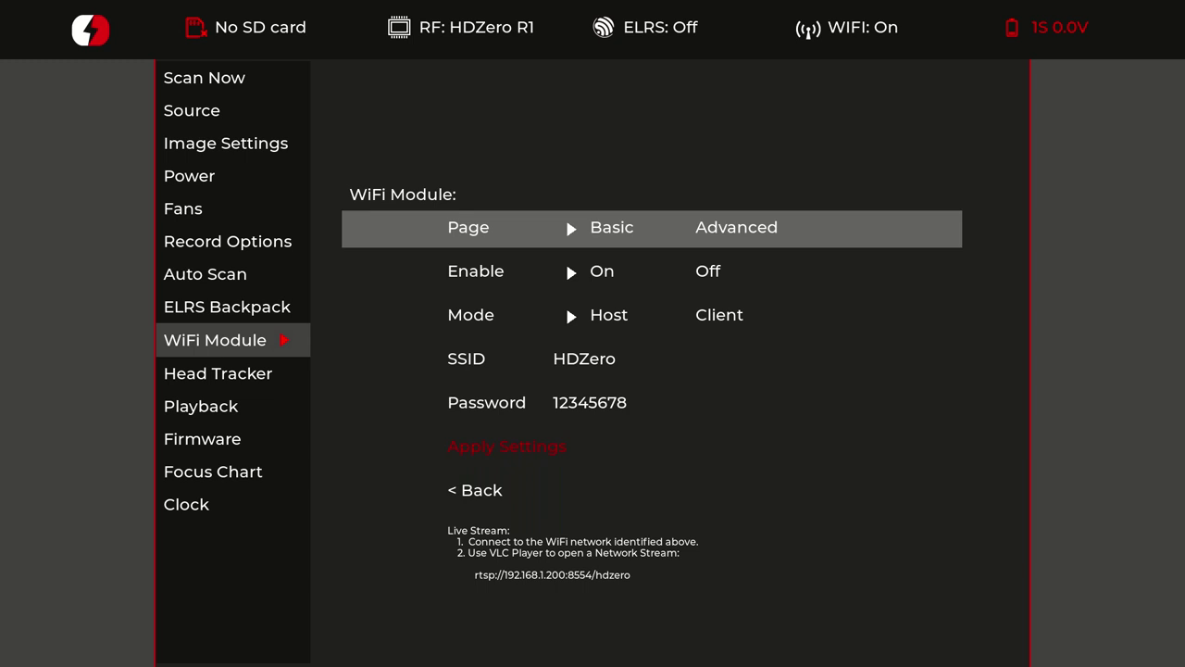
key(Right)
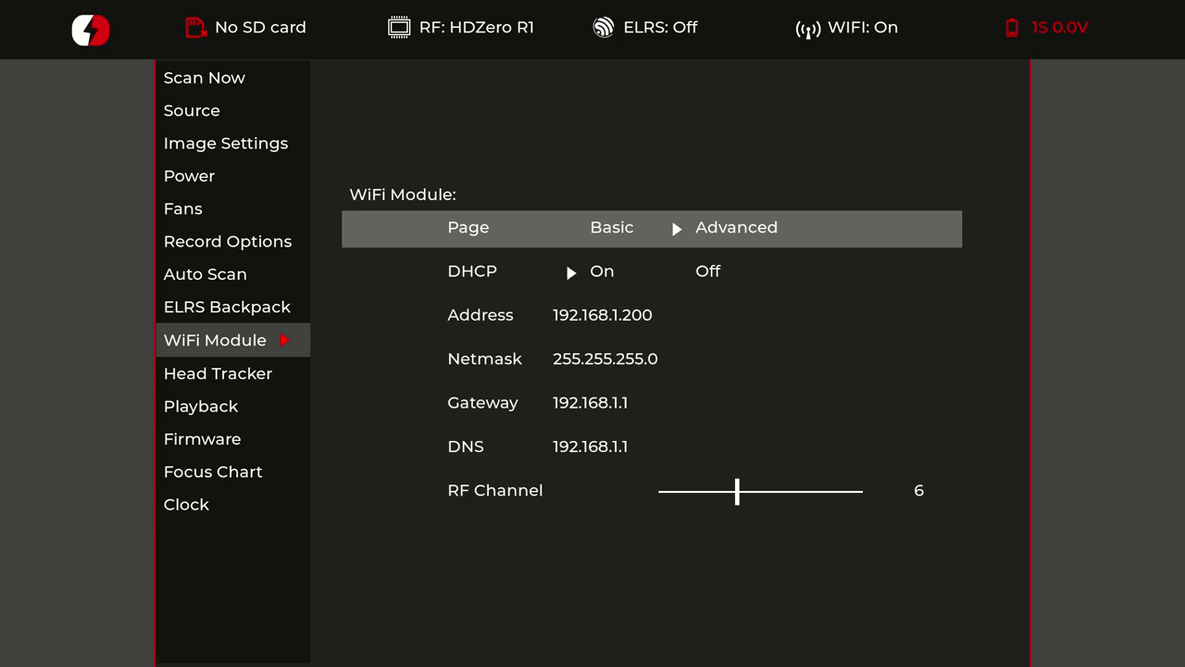
key(Left)
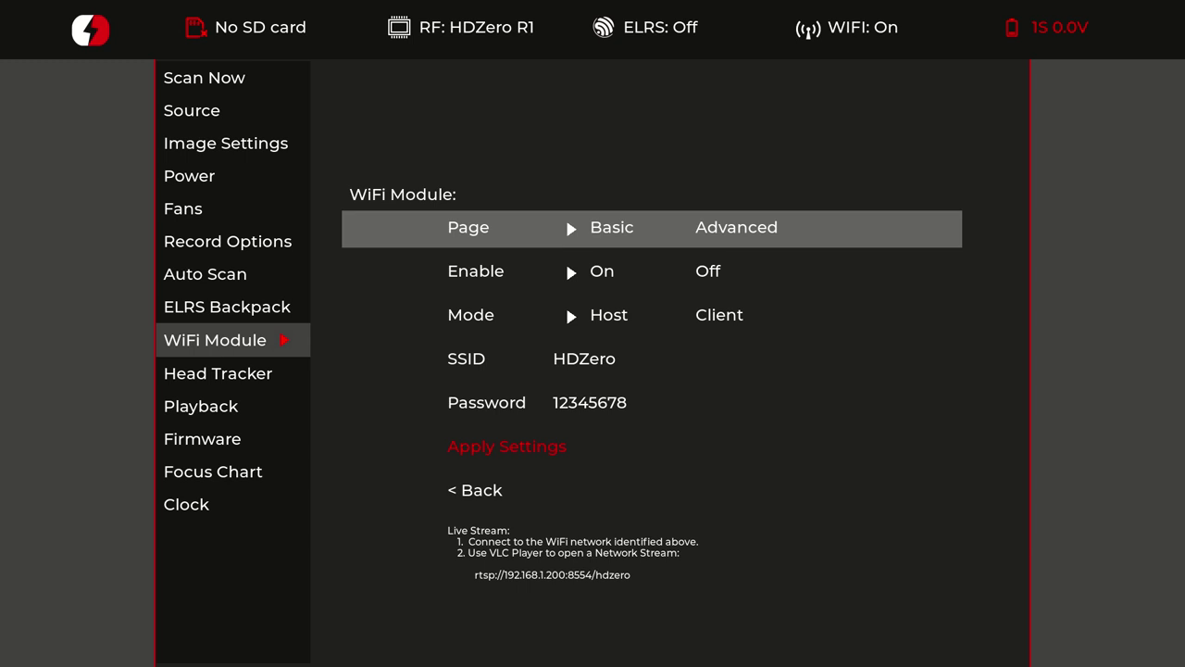
key(Right)
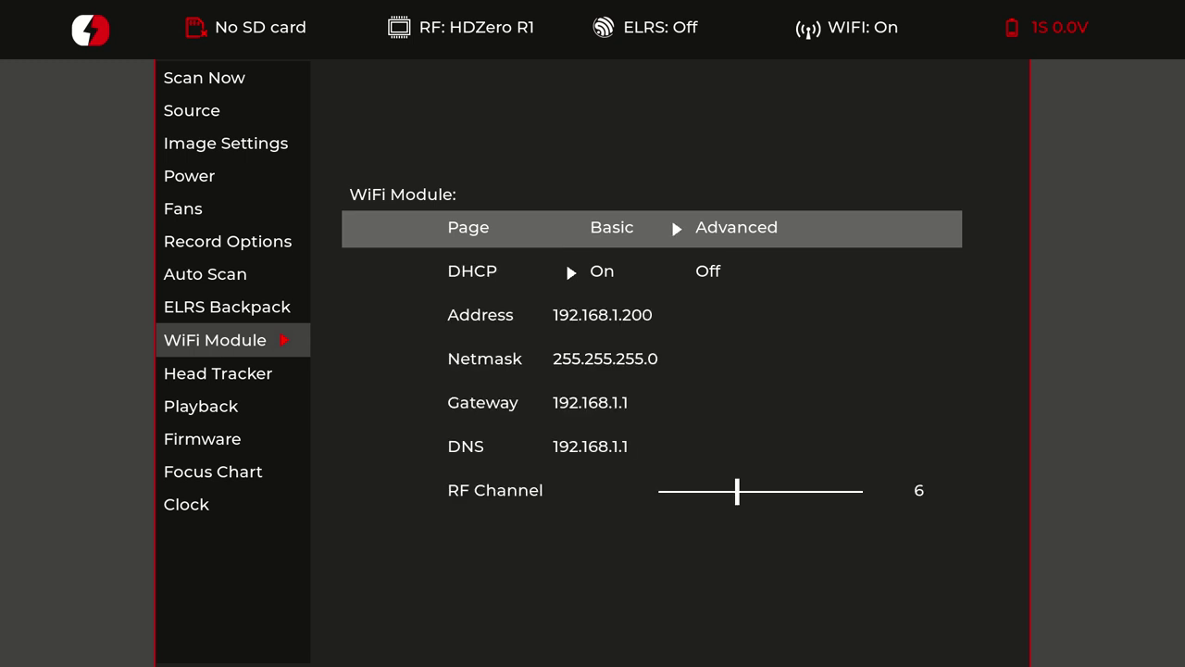
key(Down)
key(Down)
key(Up)
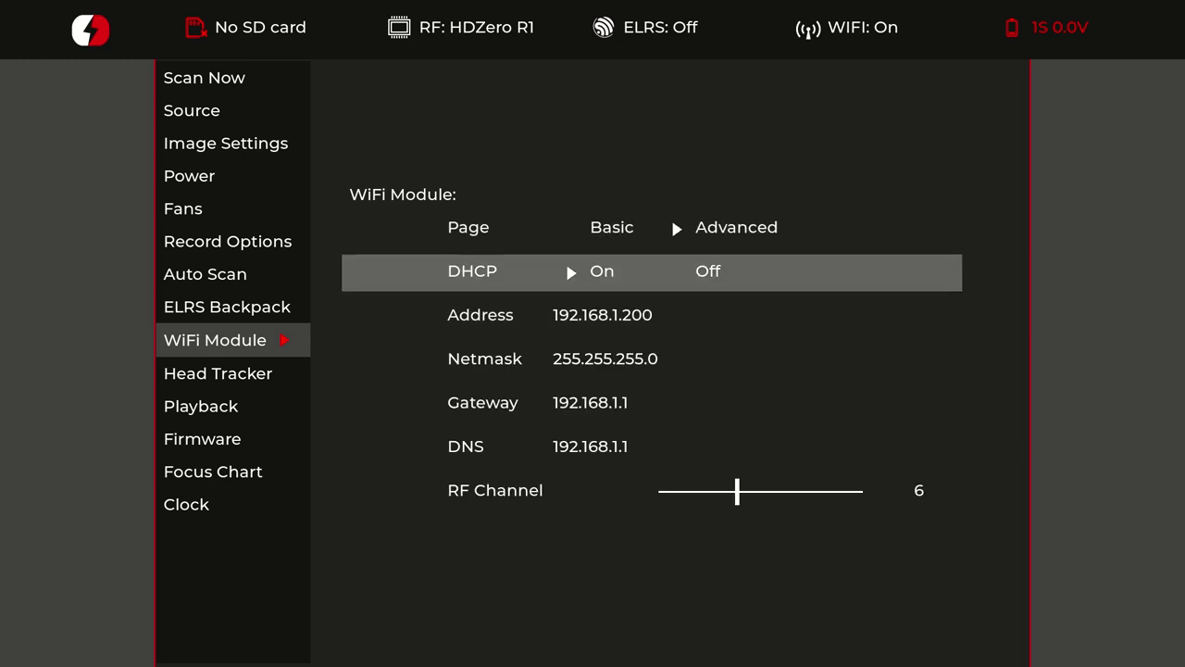
key(Up)
key(Left)
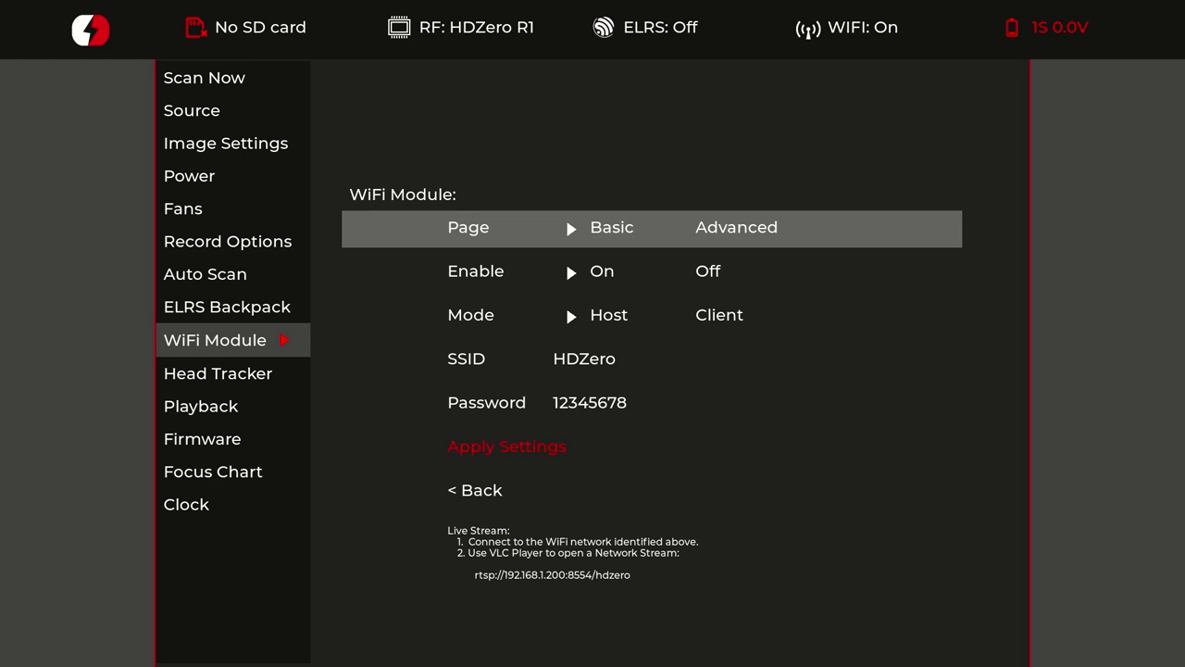
key(Down)
key(Up)
key(Right)
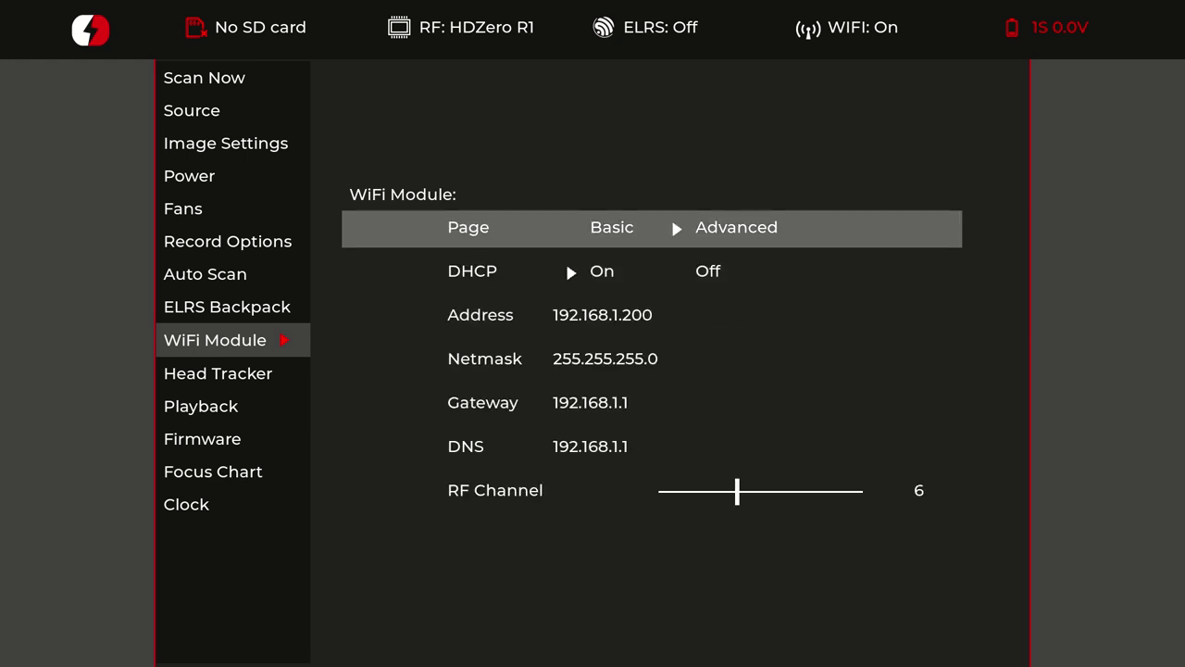
key(Down)
key(Down)
key(Down)
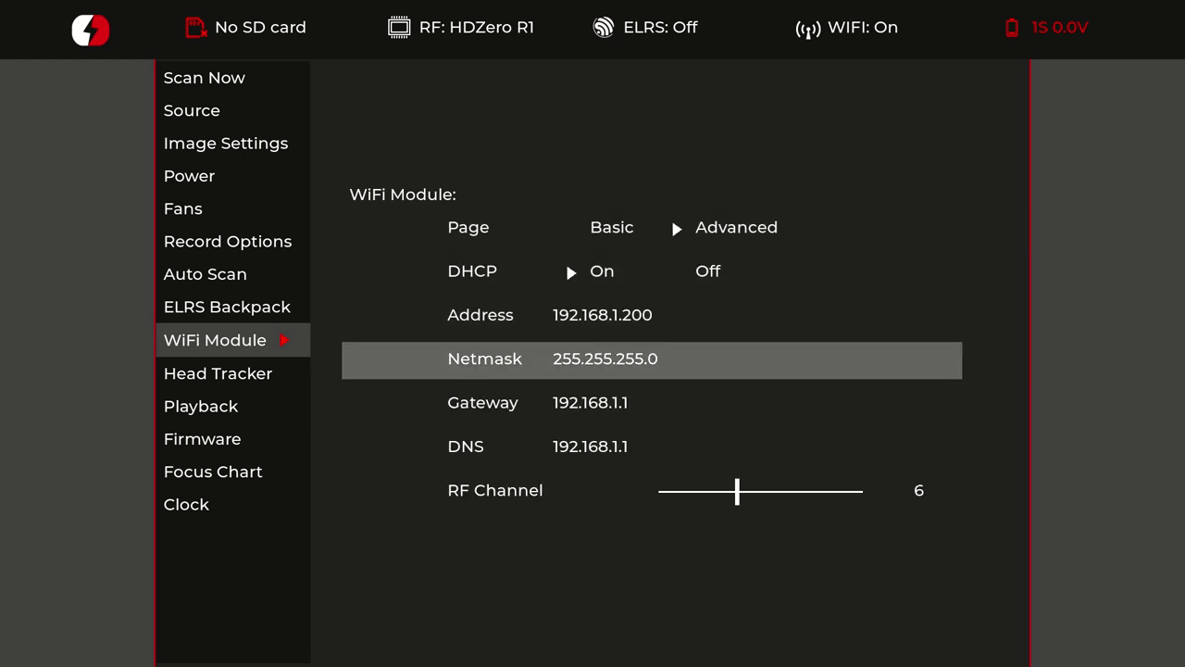
key(Down)
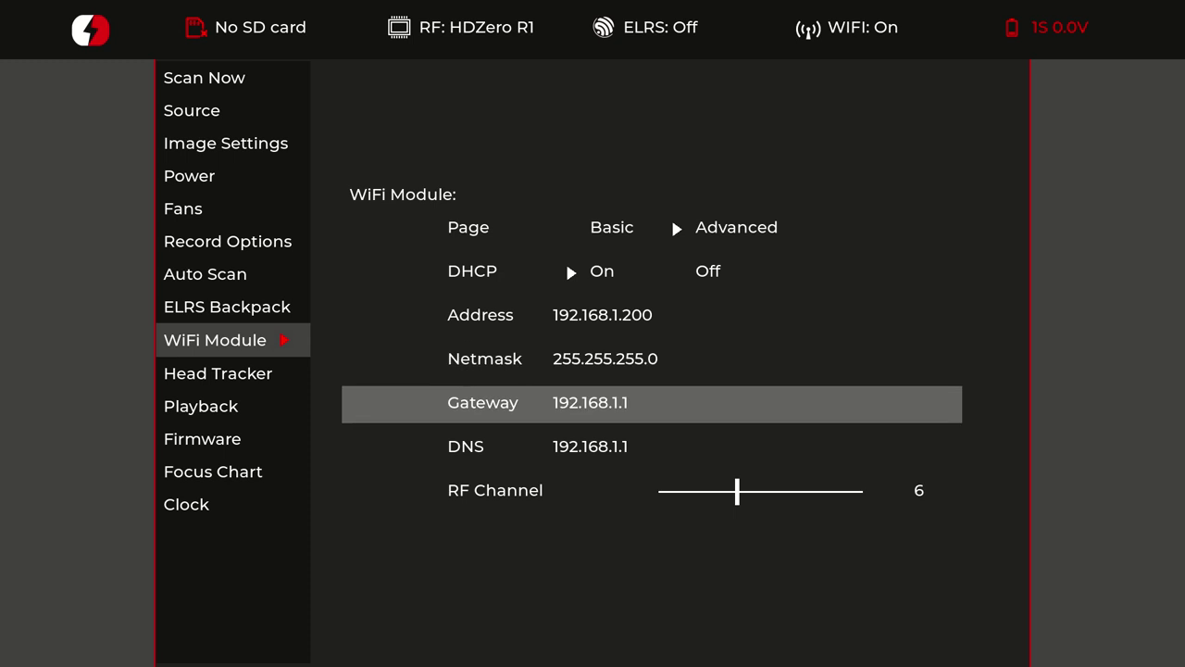
key(Down)
key(Up)
key(Up)
key(Up)
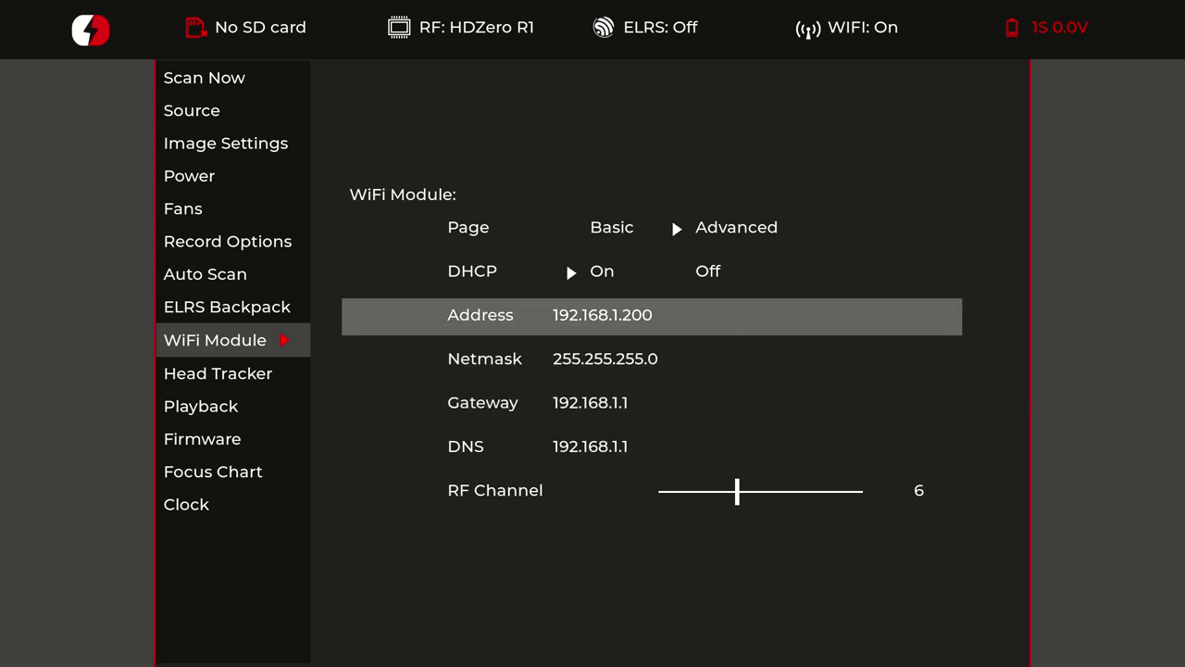
key(Up)
key(Up)
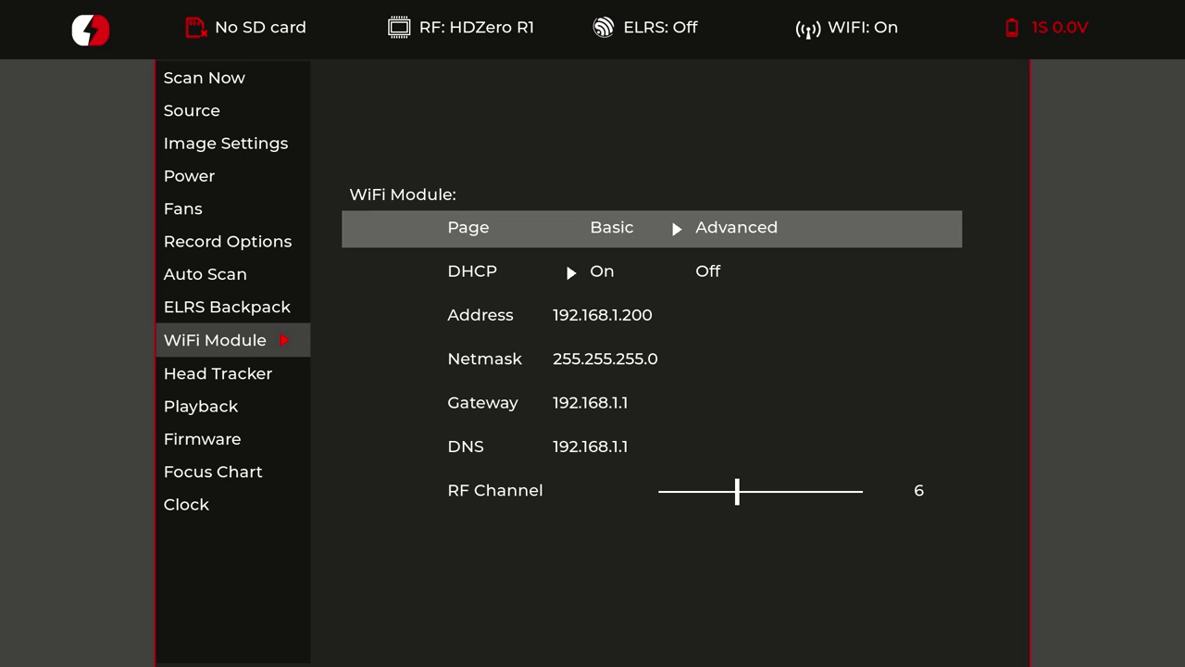
key(Left)
key(Down)
key(Down)
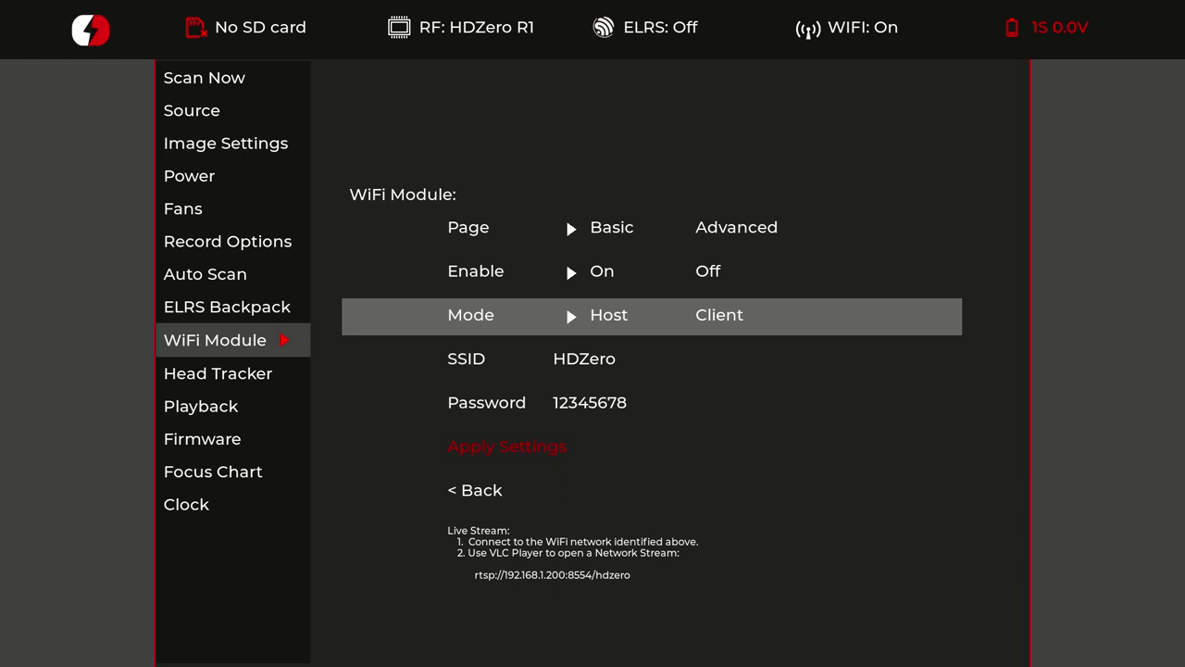
Shorten the WiFi password to 1234567 and see it rejected as 'Invalid Too Short'.
key(Up)
key(Down)
key(Down)
key(Down)
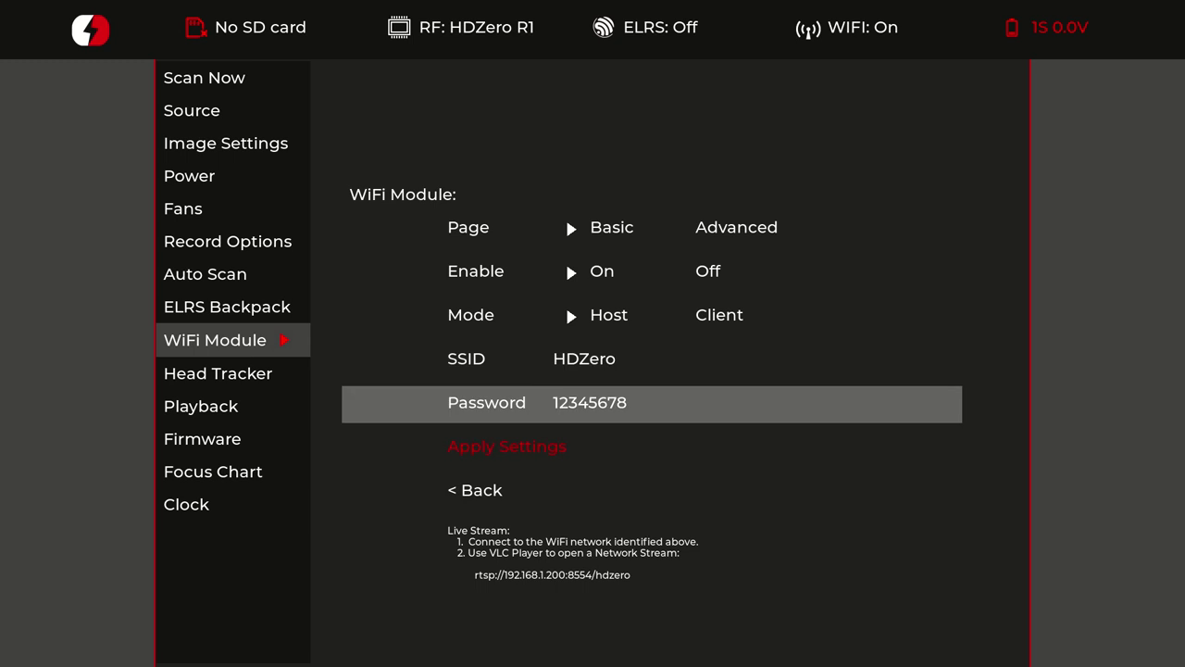
key(Return)
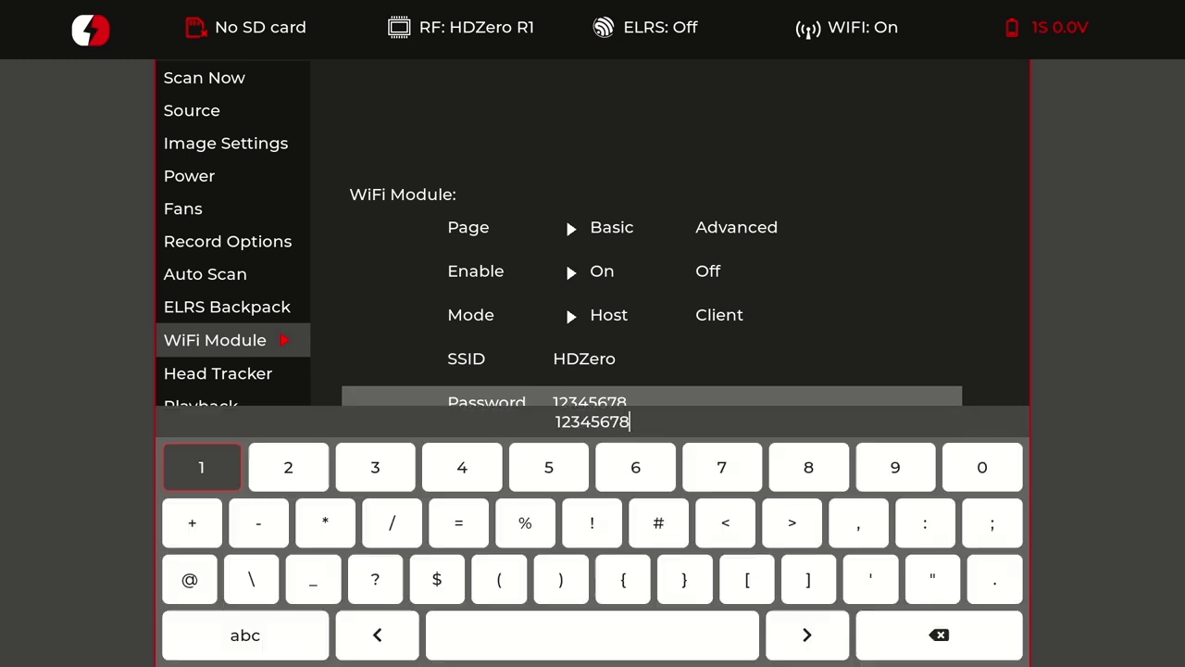
key(Left)
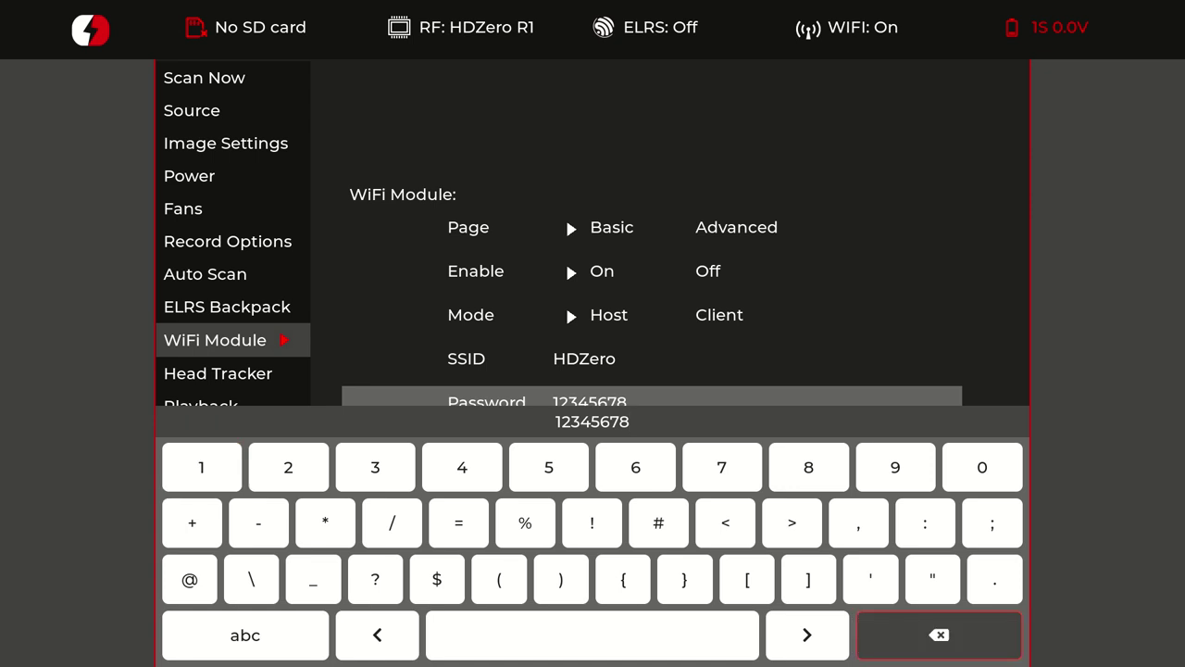
key(Return)
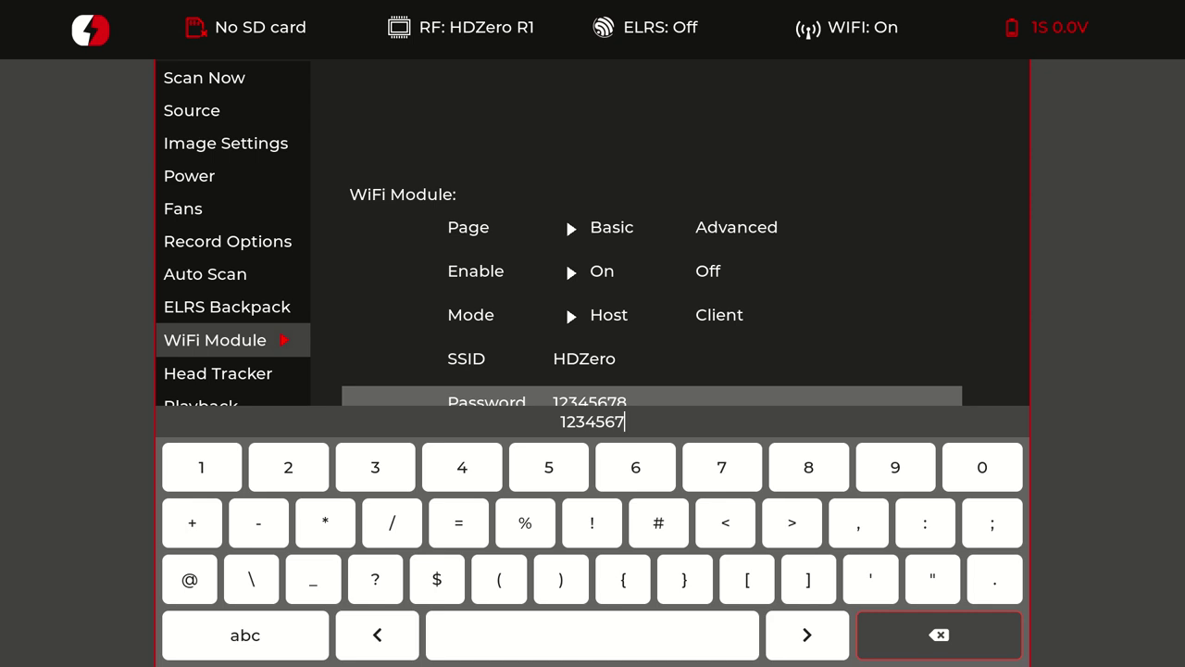
key(Escape)
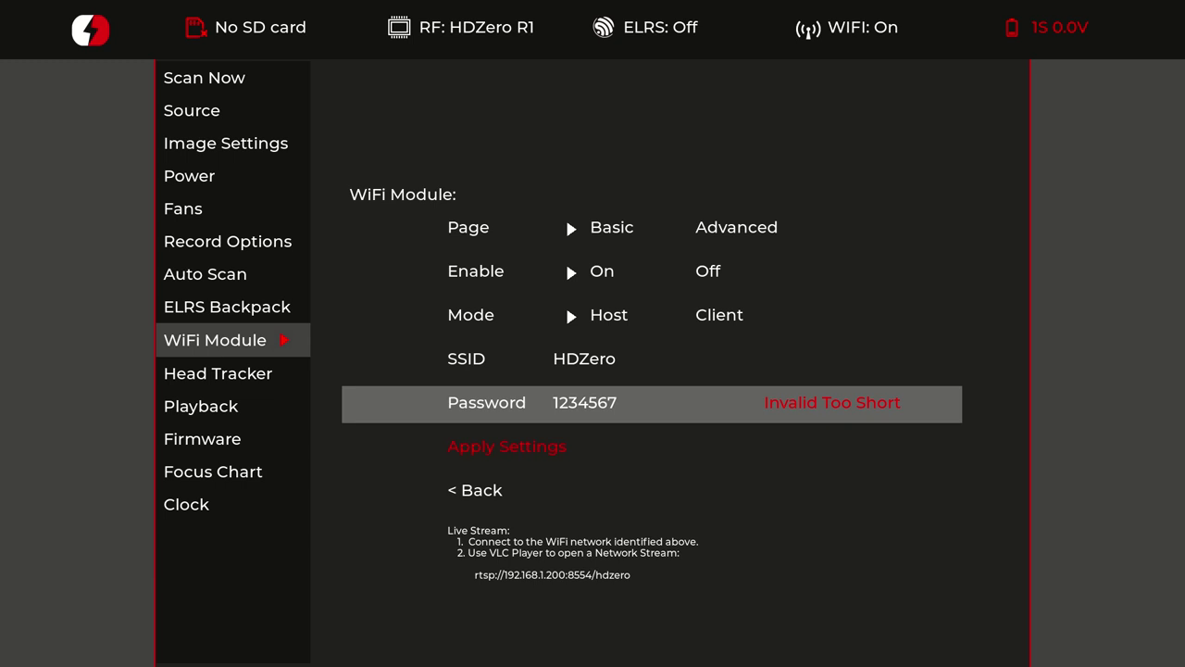
key(Return)
key(Left)
key(Left)
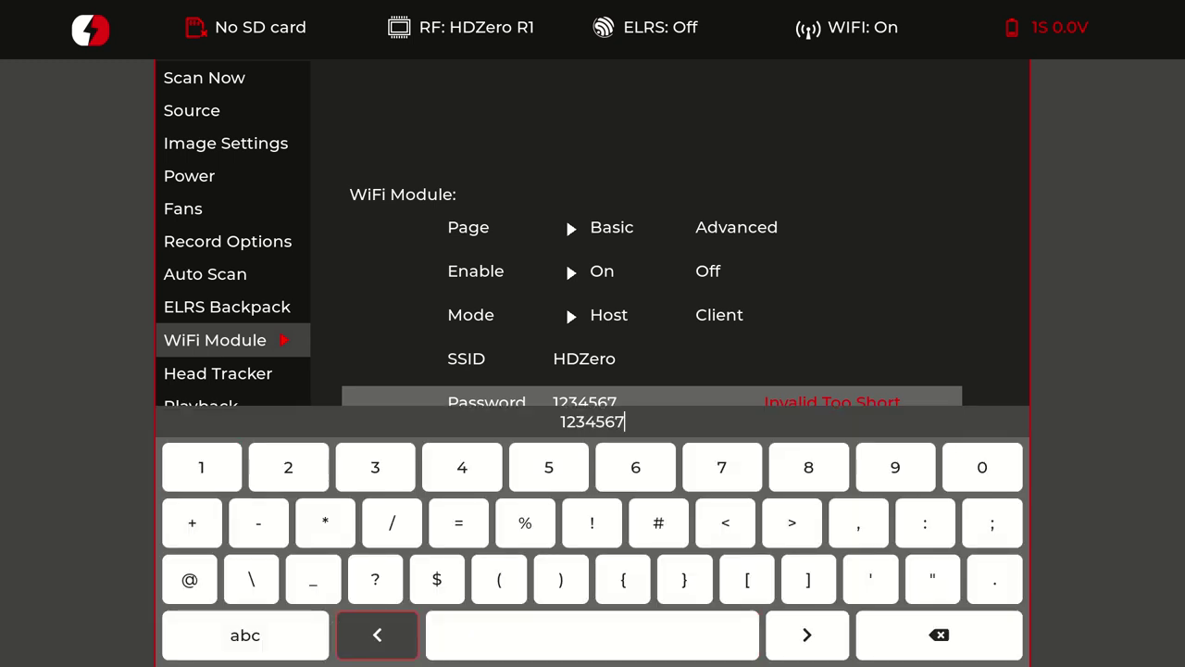
key(Right)
key(Right)
key(Right)
key(Right)
key(Right)
key(Right)
key(Right)
key(Right)
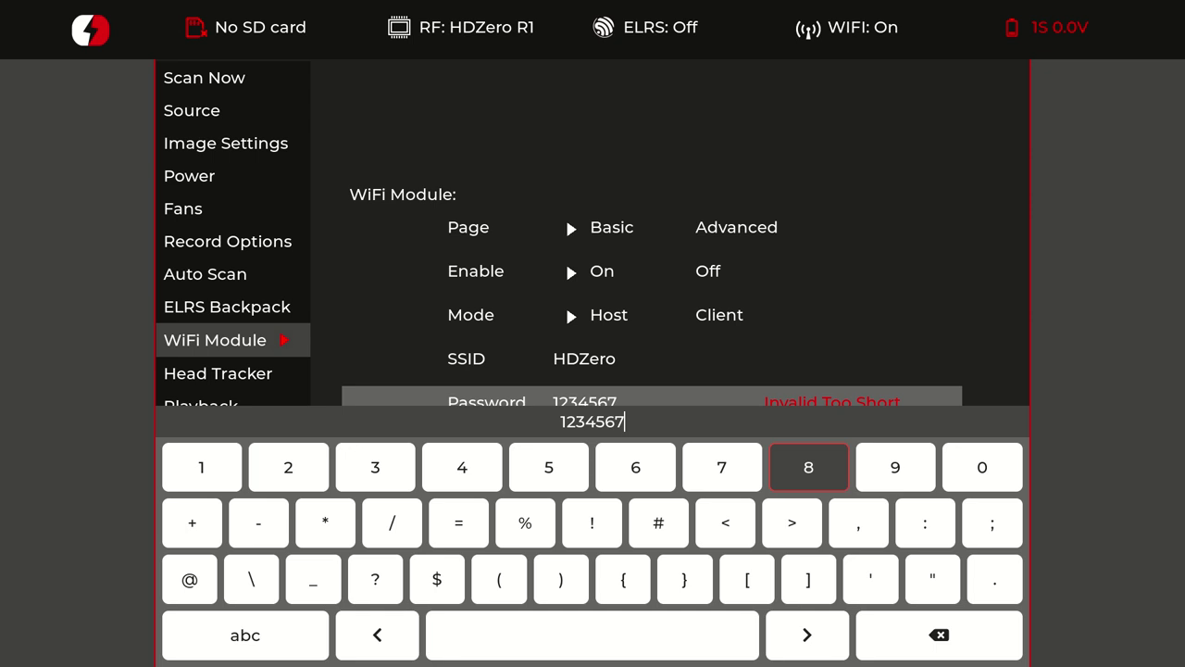
key(Return)
key(Escape)
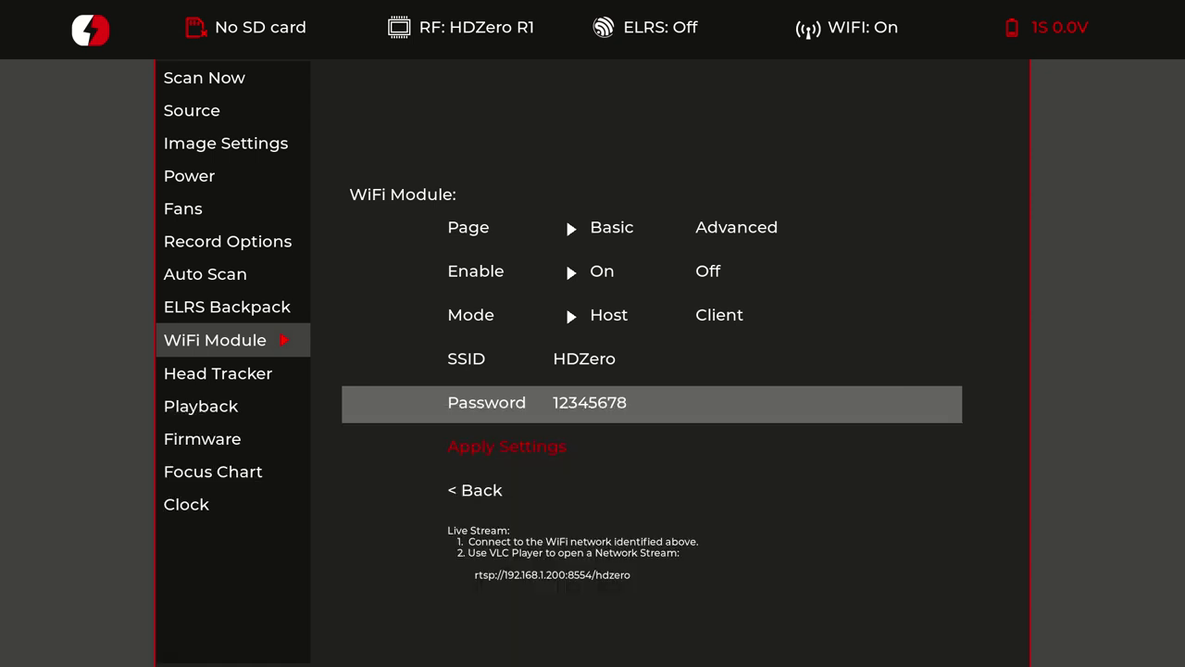
Switch to the Advanced WiFi page and select the Address setting.
key(Up)
key(Up)
key(Up)
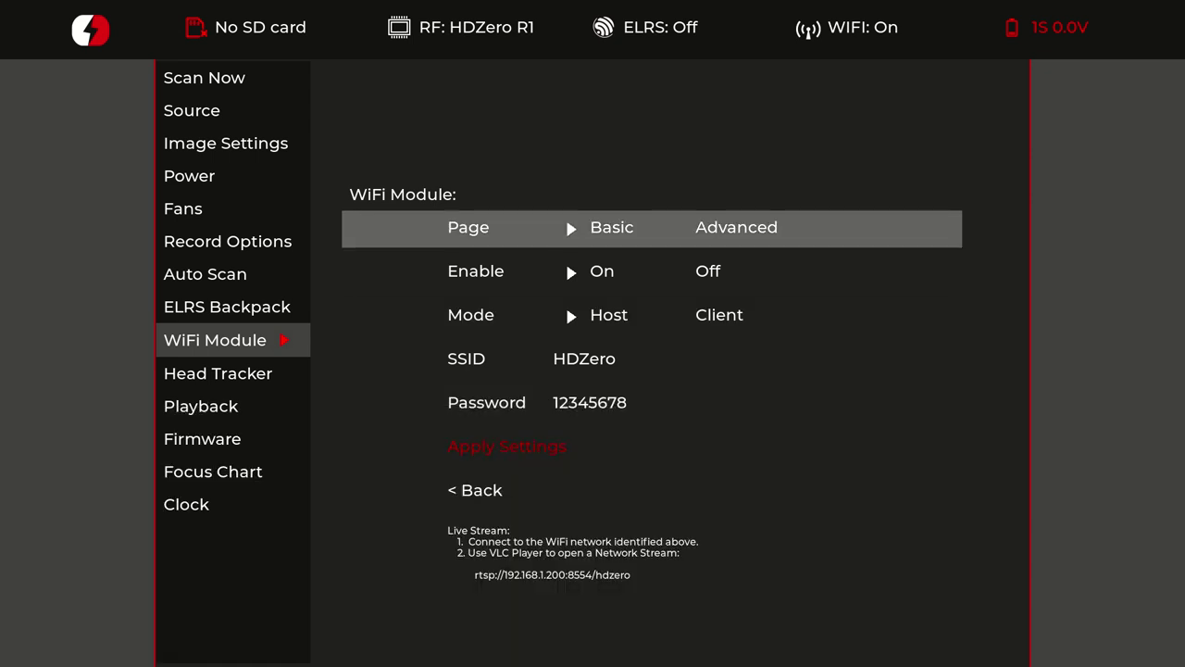
key(Right)
key(Down)
key(Down)
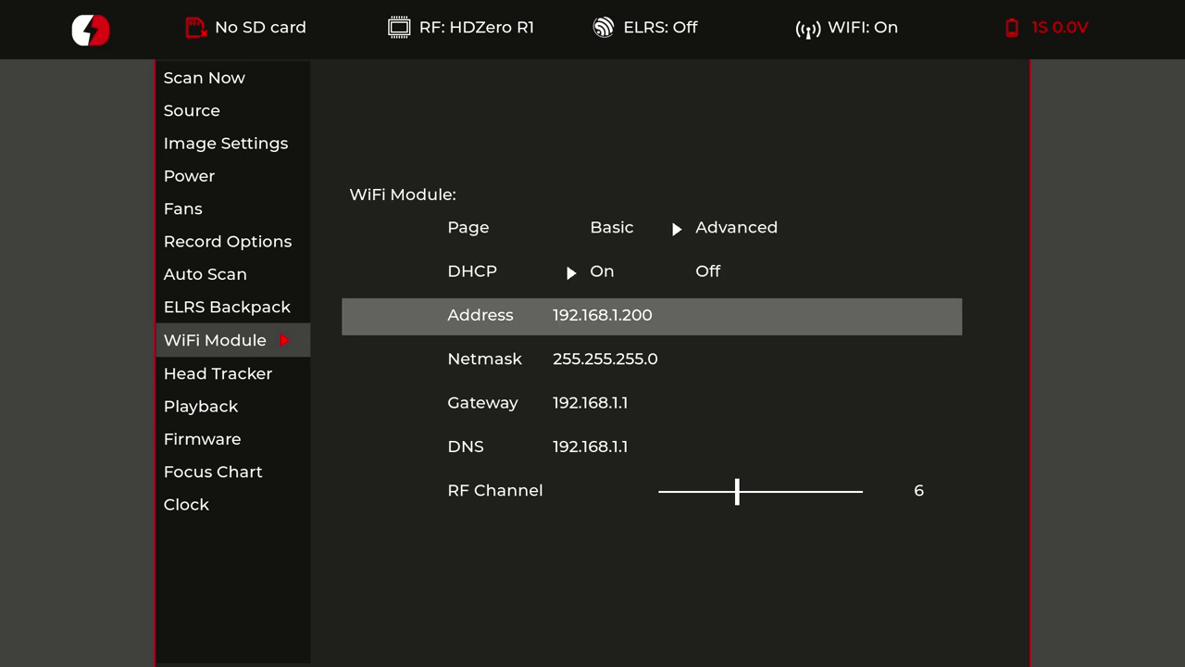
key(Down)
key(Down)
key(Down)
key(Up)
key(Up)
key(Up)
Append 1 to get 192.168.1.2001, flagged 'Invalid Format', then restore 192.168.1.200.
key(Return)
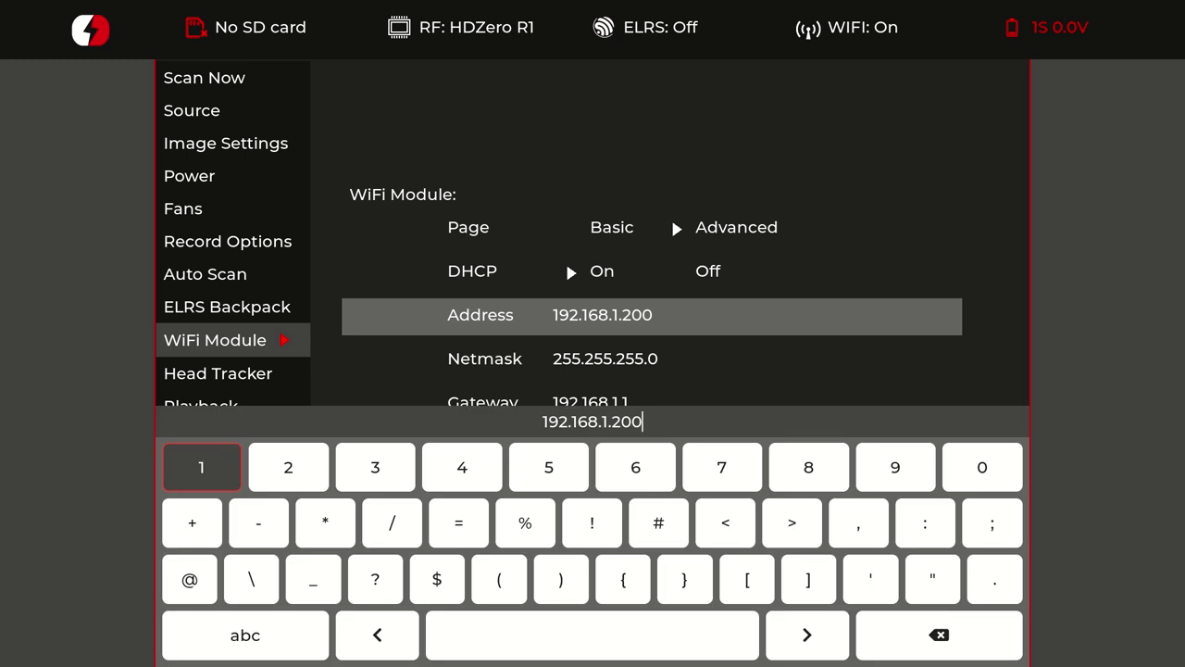
key(Return)
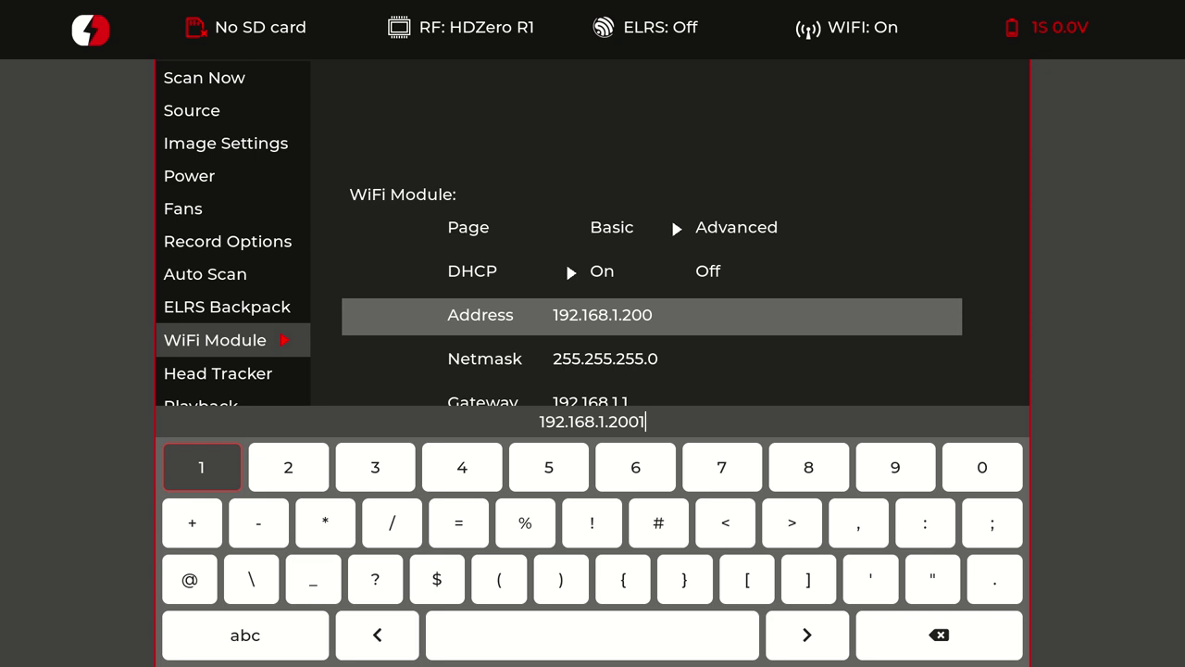
key(Escape)
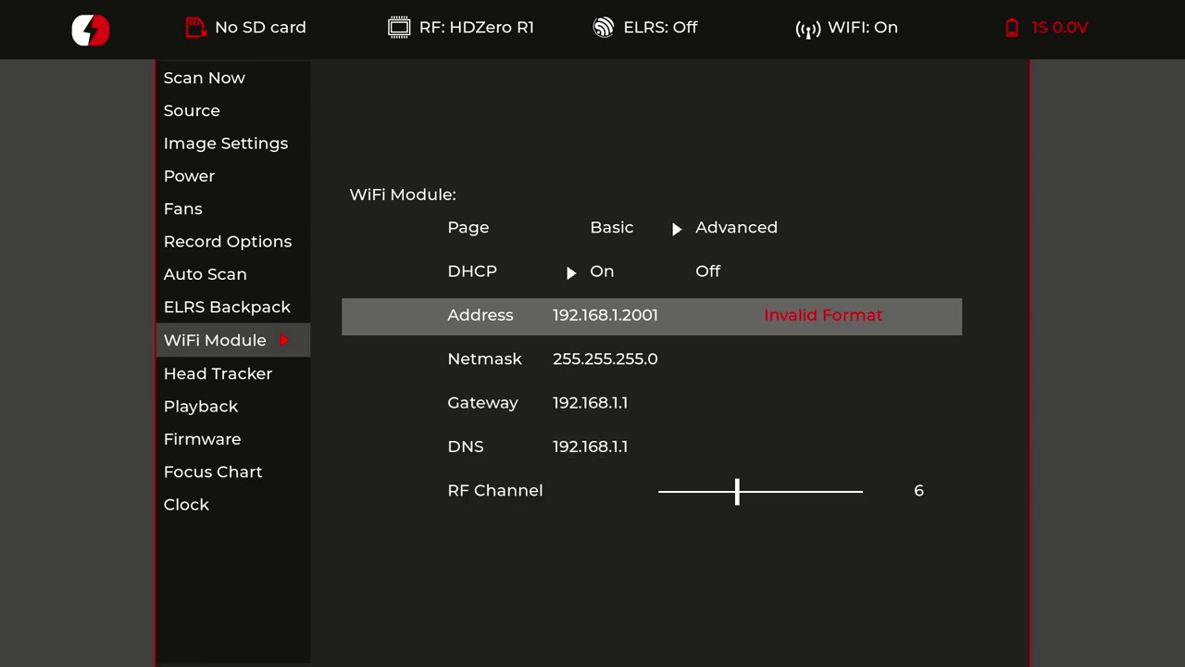
key(Return)
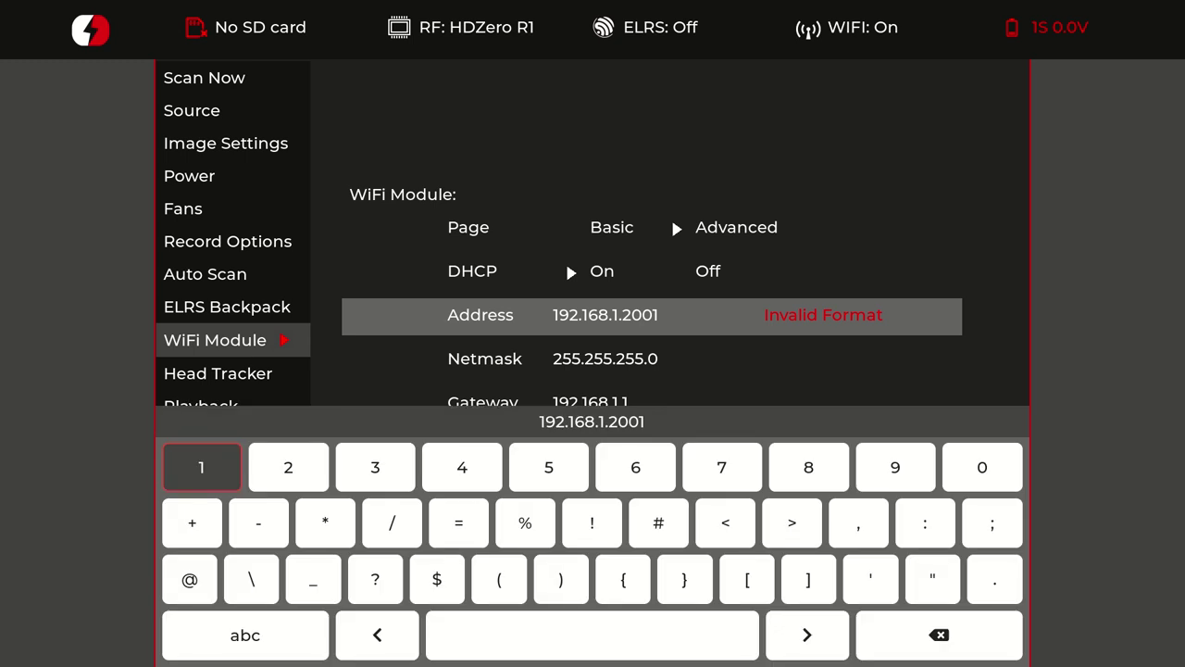
key(Left)
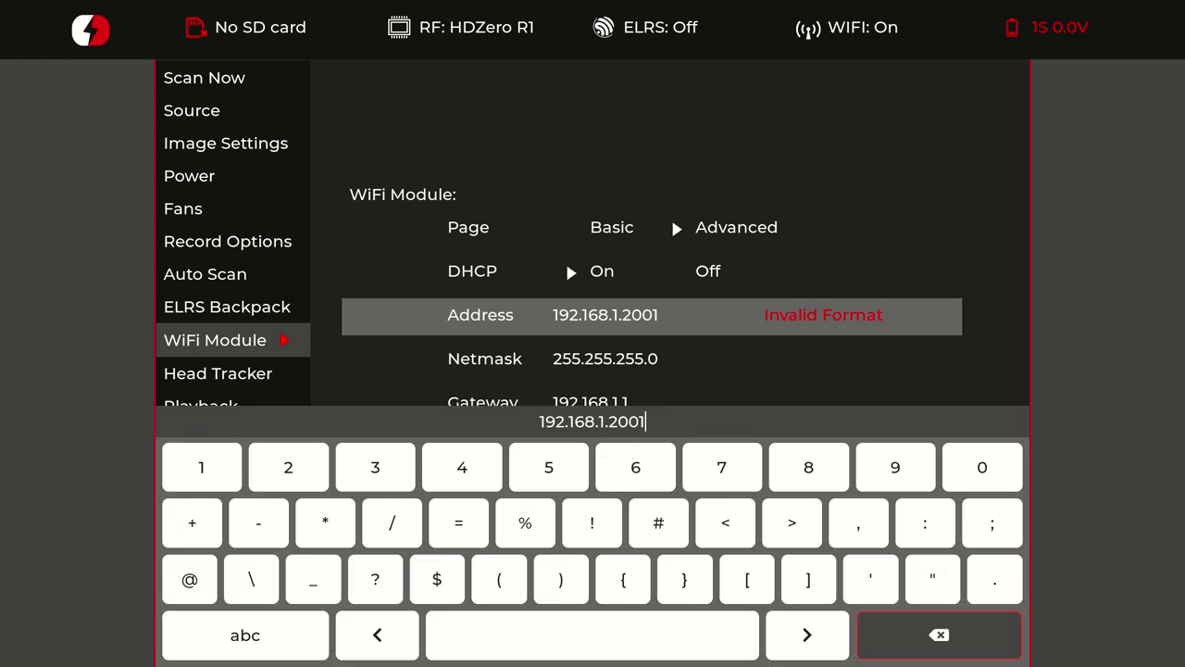
key(Return)
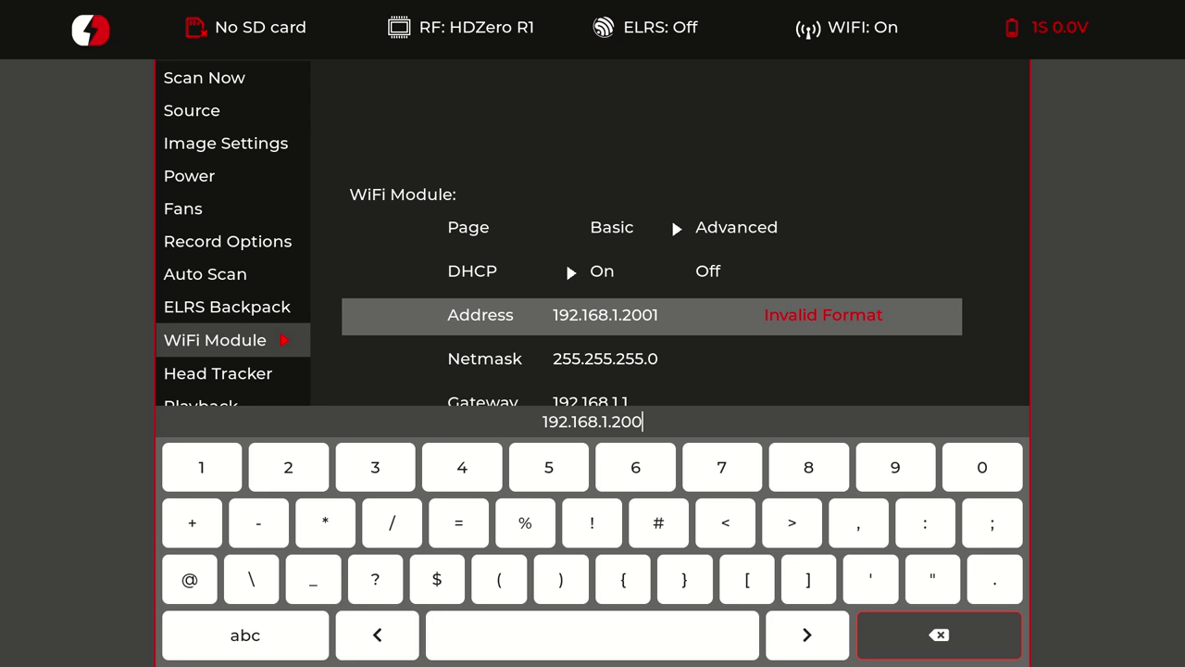
key(Escape)
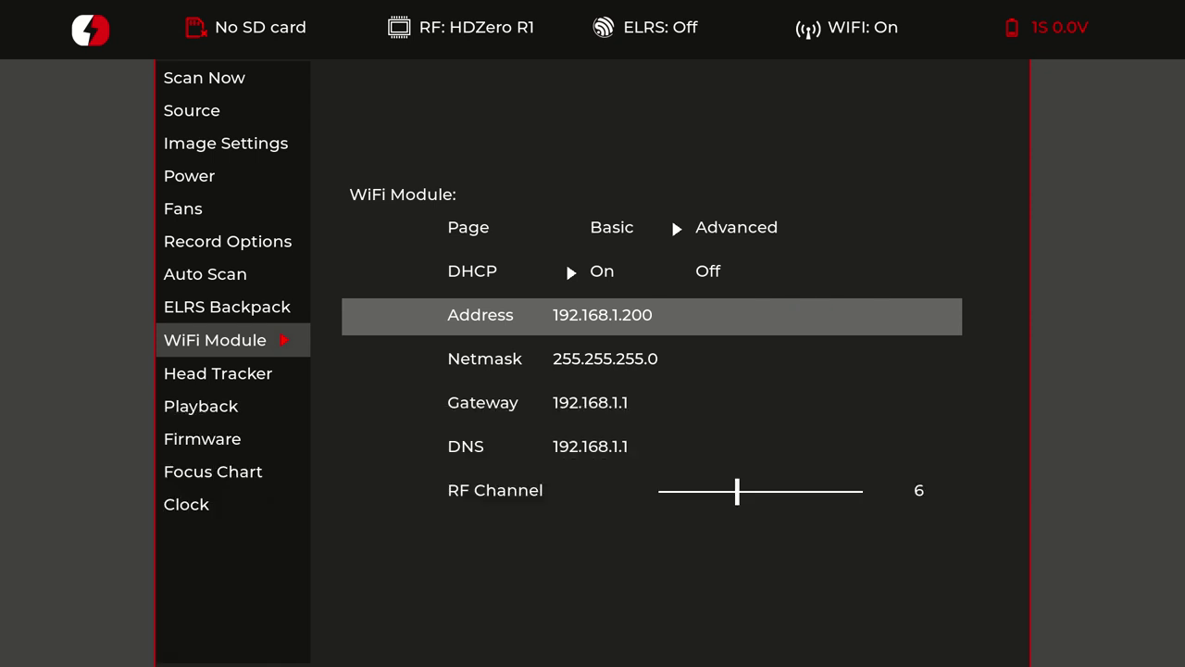
key(Down)
key(Up)
key(Down)
key(Down)
key(Down)
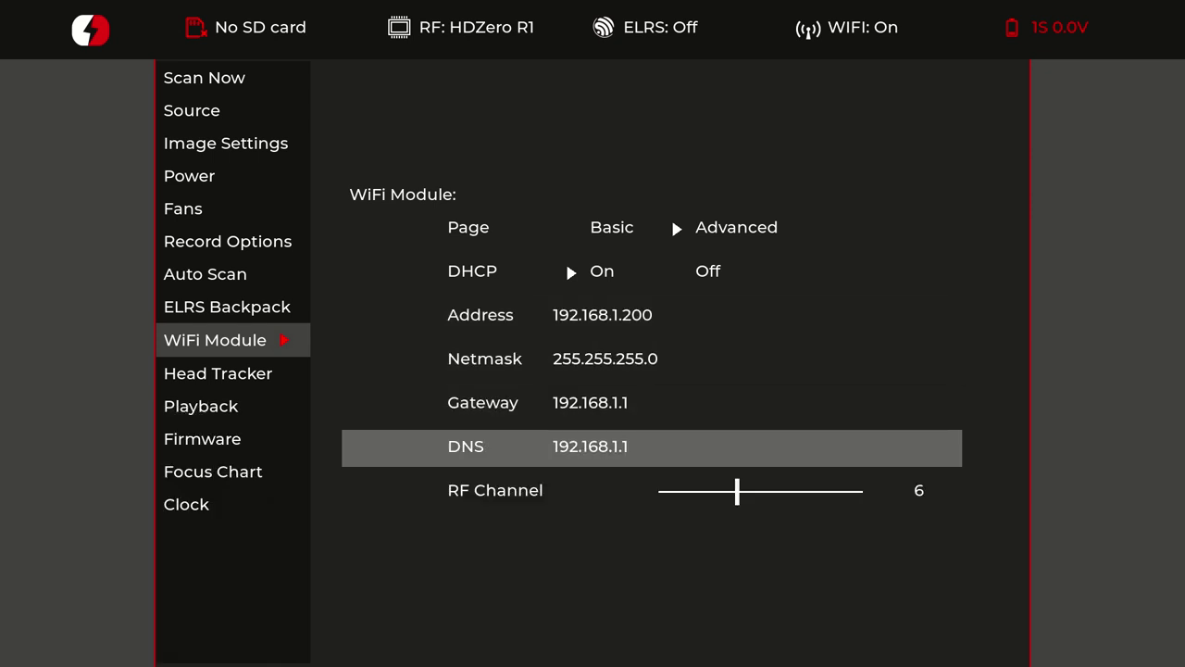
key(Down)
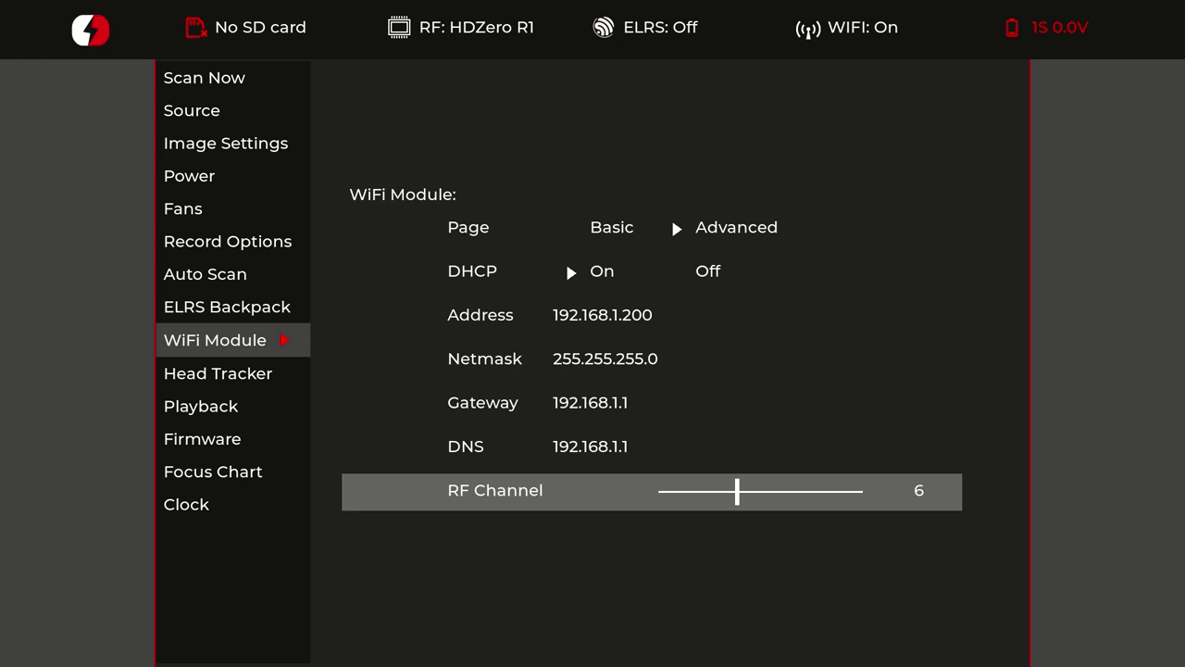
key(Up)
key(Up)
key(Up)
key(Up)
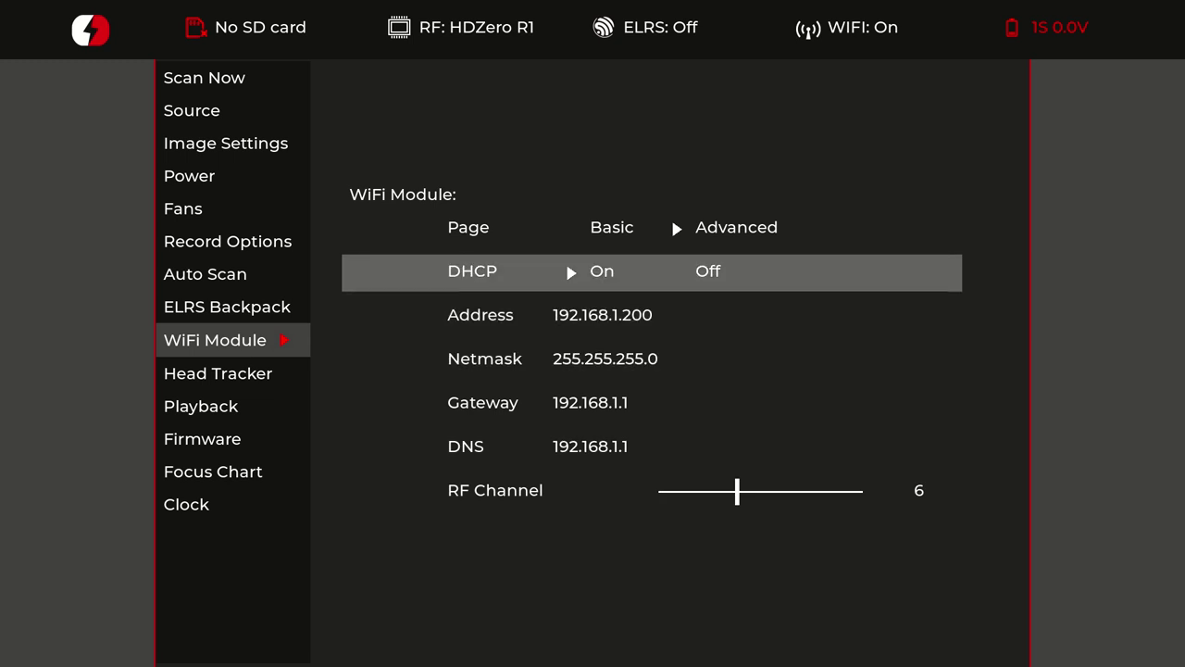
key(Up)
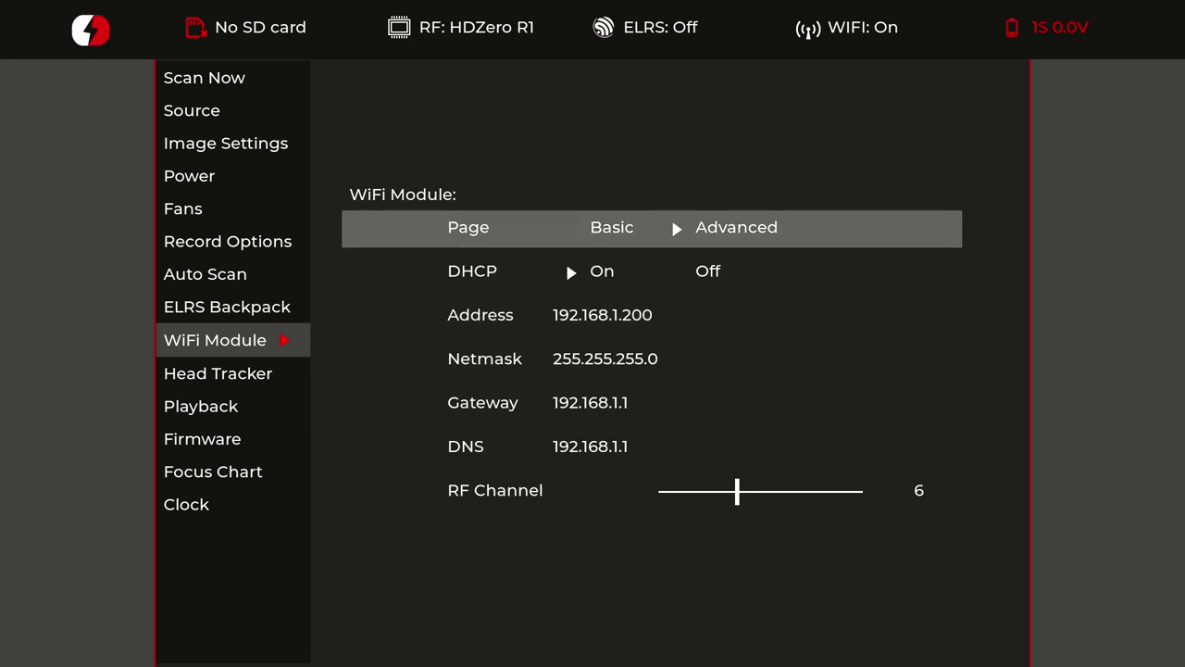
key(Left)
key(Down)
key(Down)
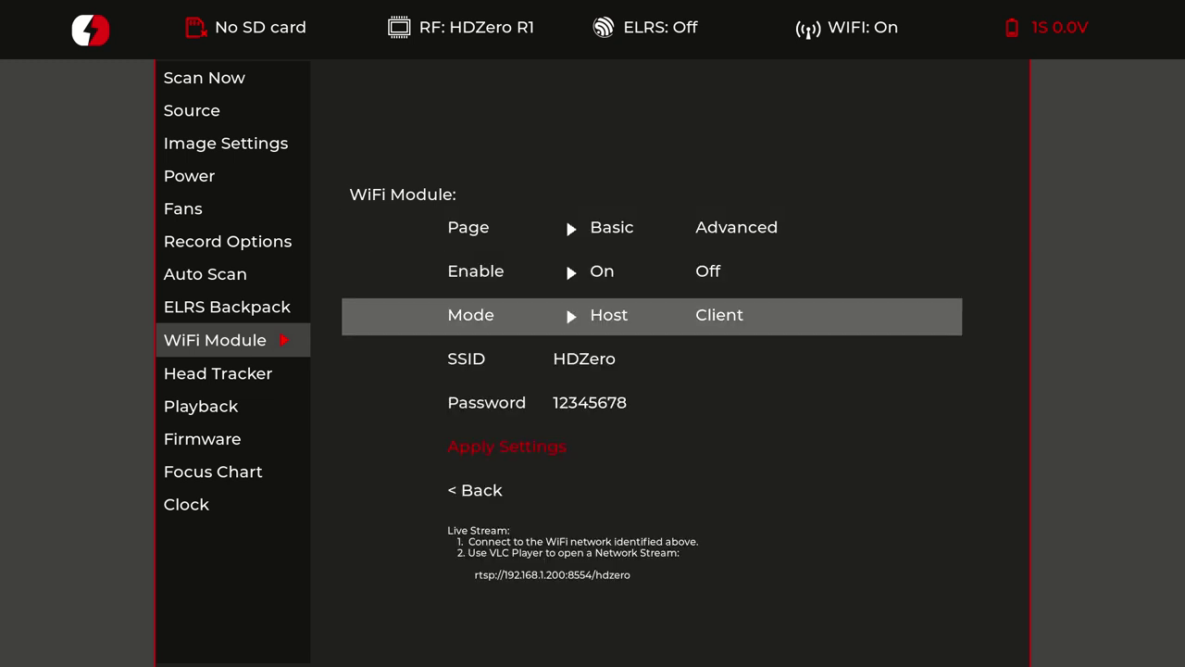
key(Up)
key(Up)
key(Up)
key(Up)
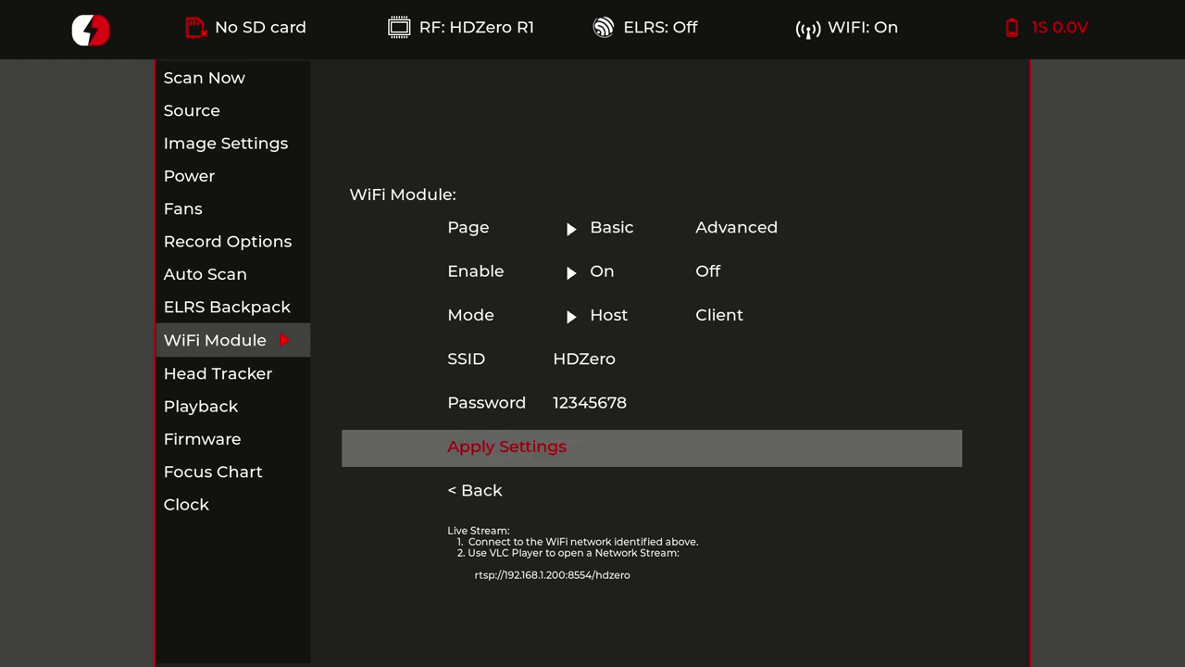
key(Up)
key(Up)
key(Up)
key(Right)
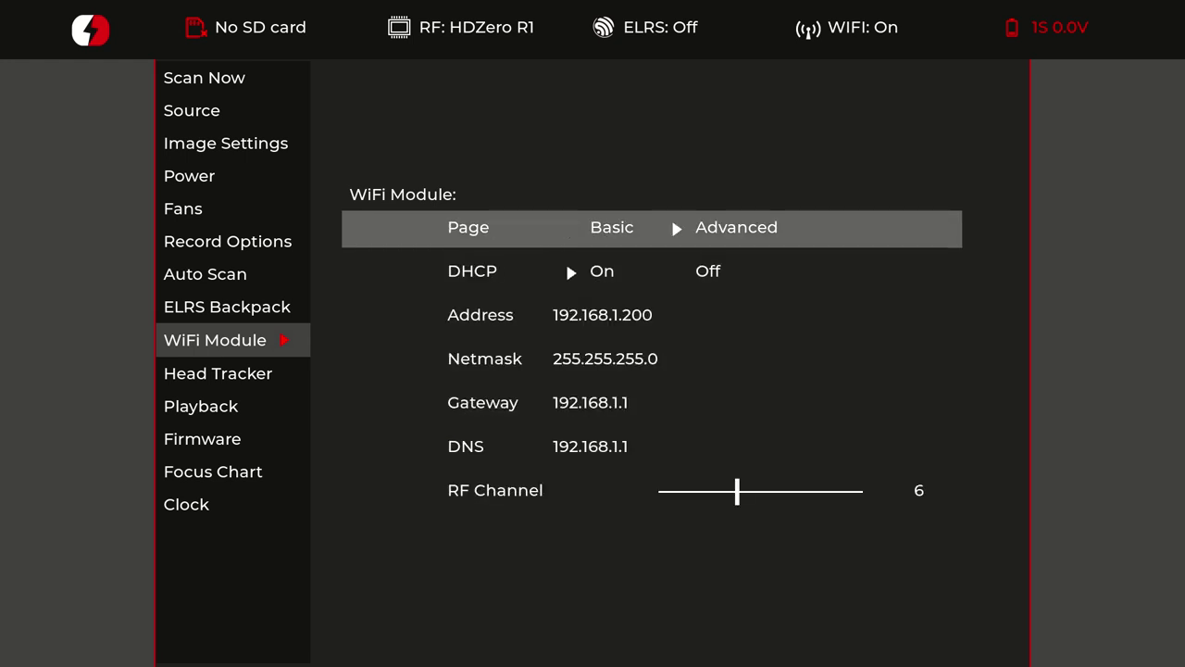